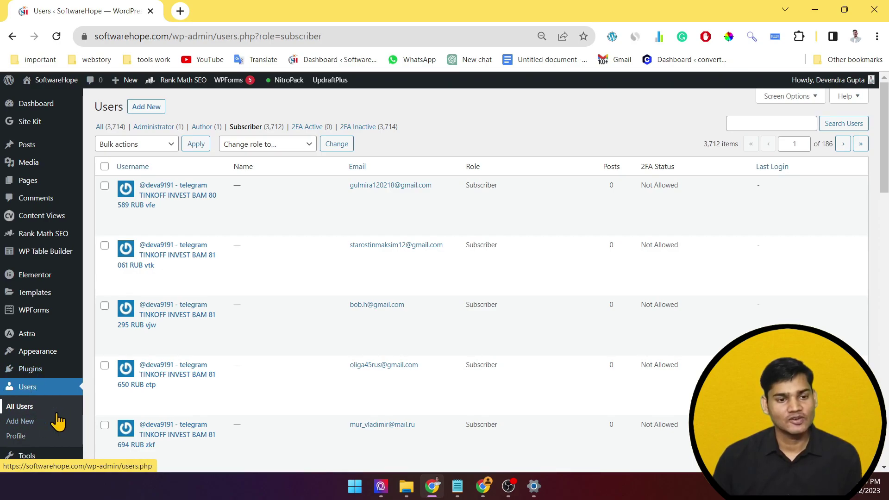
Look through the Subscriber accounts in the user list for spam registrations.
scroll(297, 259, "down", 5)
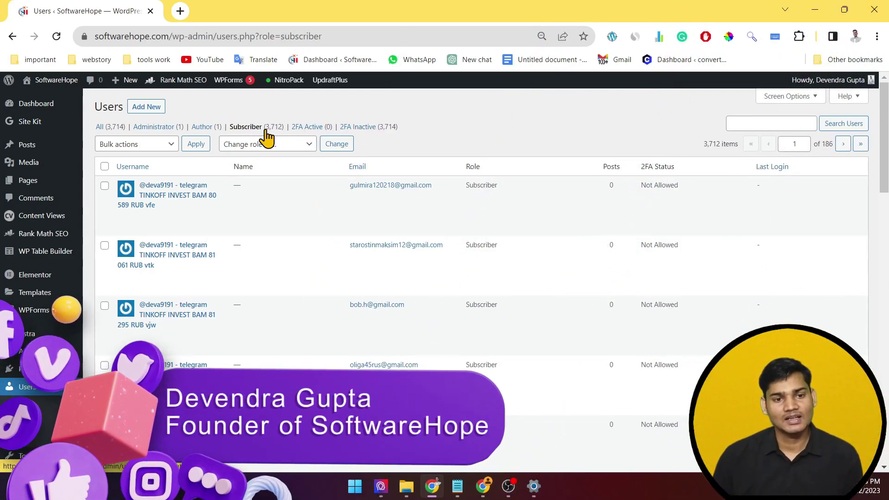
scroll(234, 271, "down", 10)
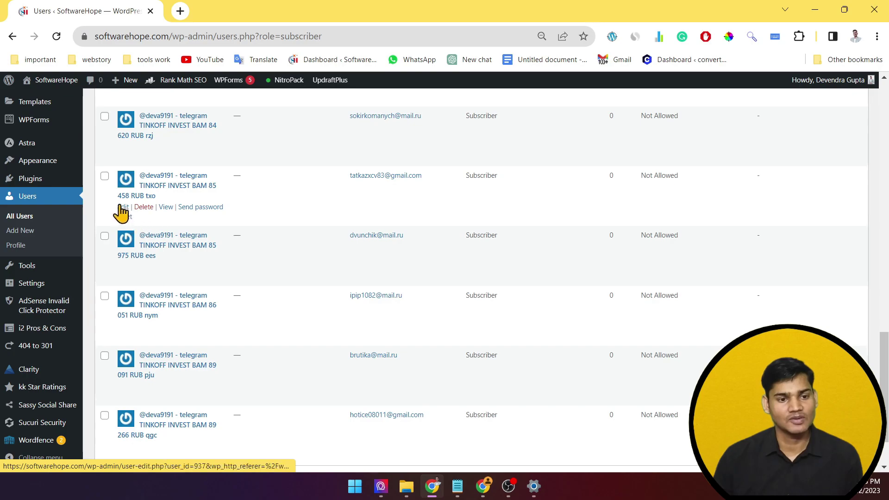
scroll(145, 194, "up", 8)
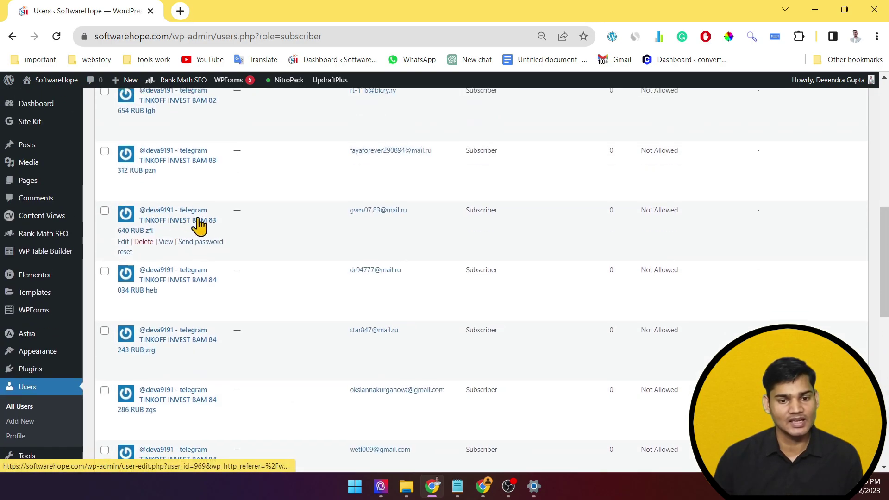
scroll(397, 232, "down", 10)
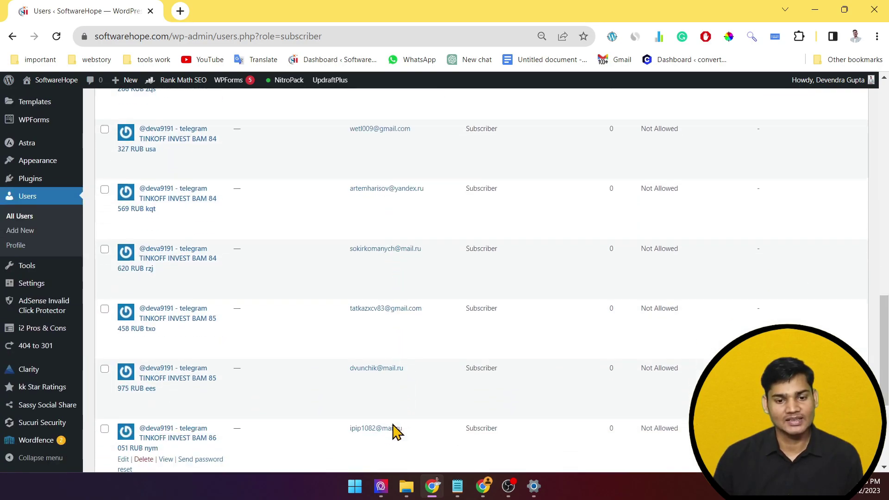
scroll(398, 417, "up", 12)
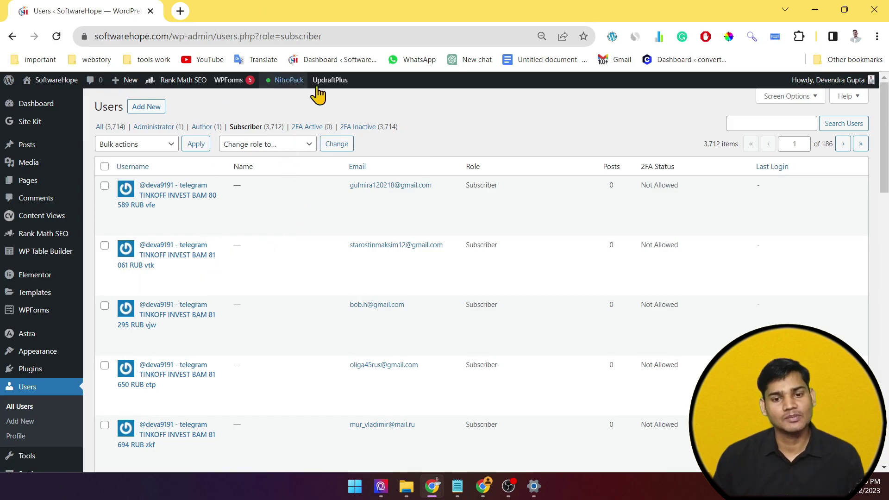
scroll(441, 349, "down", 15)
scroll(444, 350, "down", 1)
scroll(440, 349, "up", 10)
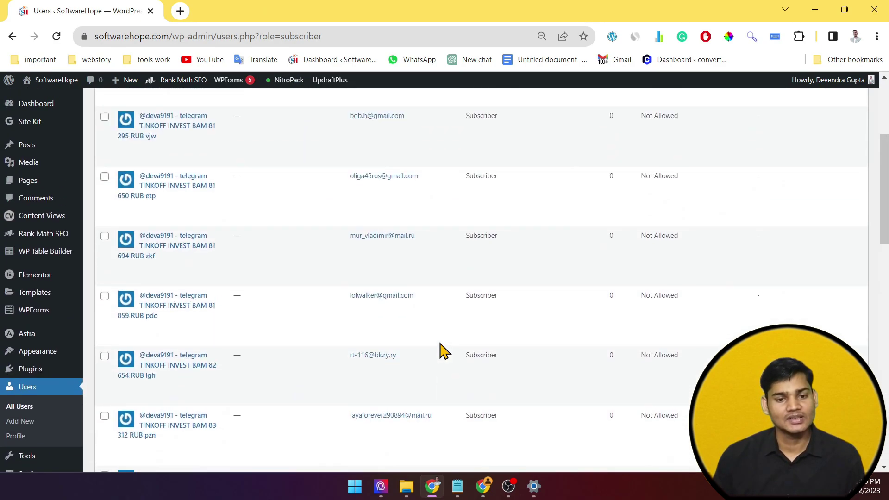
scroll(172, 222, "up", 2)
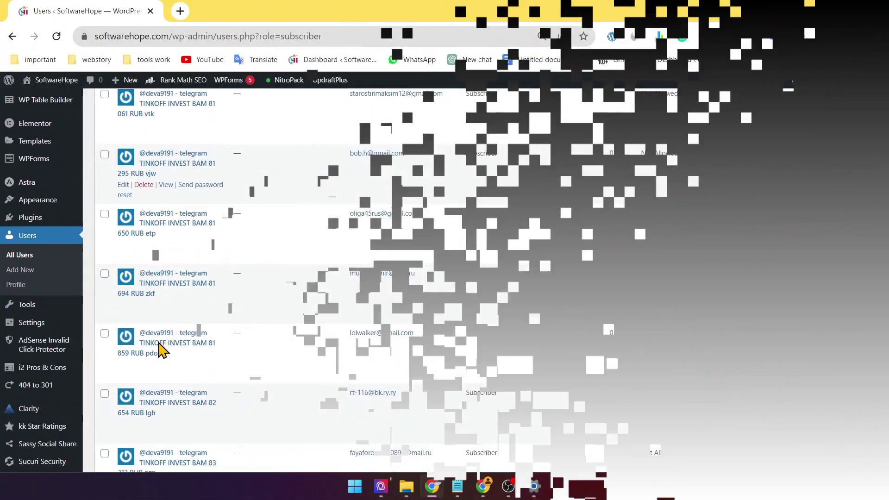
scroll(144, 271, "down", 15)
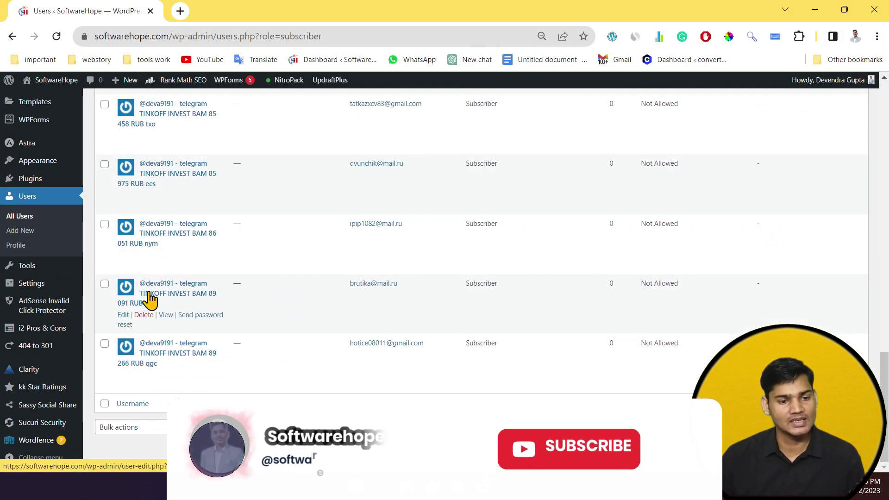
scroll(155, 292, "up", 10)
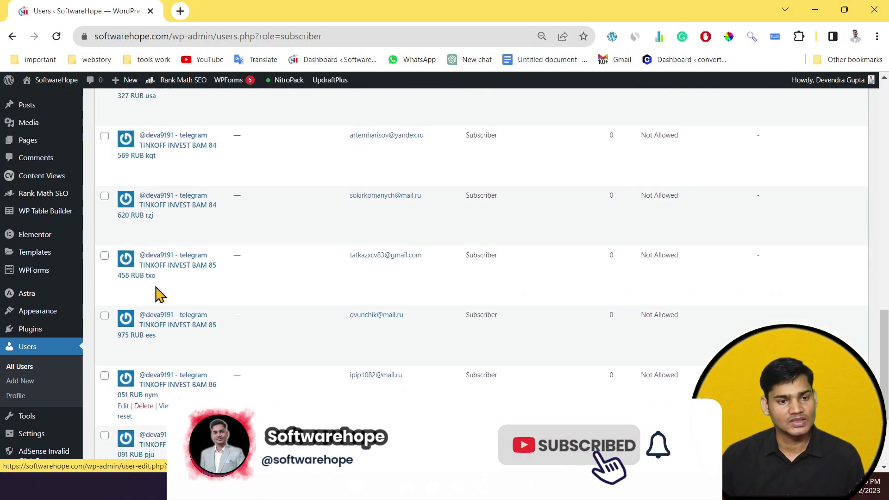
scroll(138, 230, "up", 10)
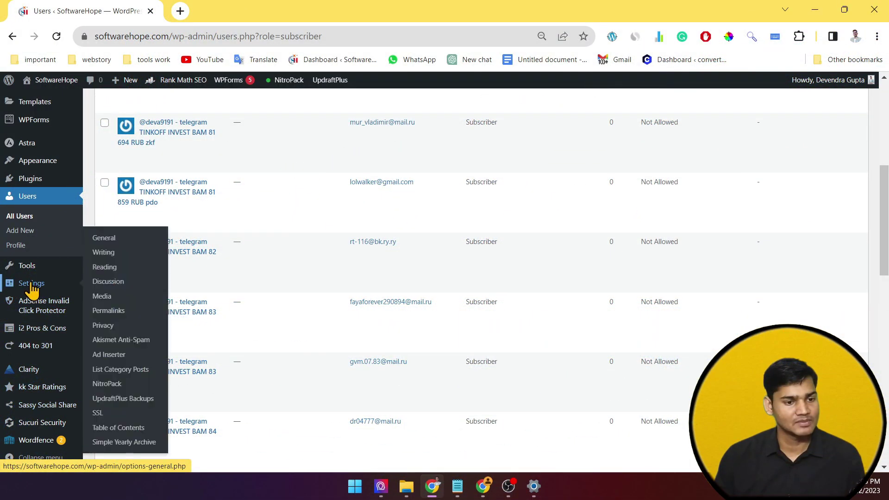
Disable the "Anyone can register" membership option in the General settings and save the changes.
left_click(29, 283)
scroll(51, 318, "down", 3)
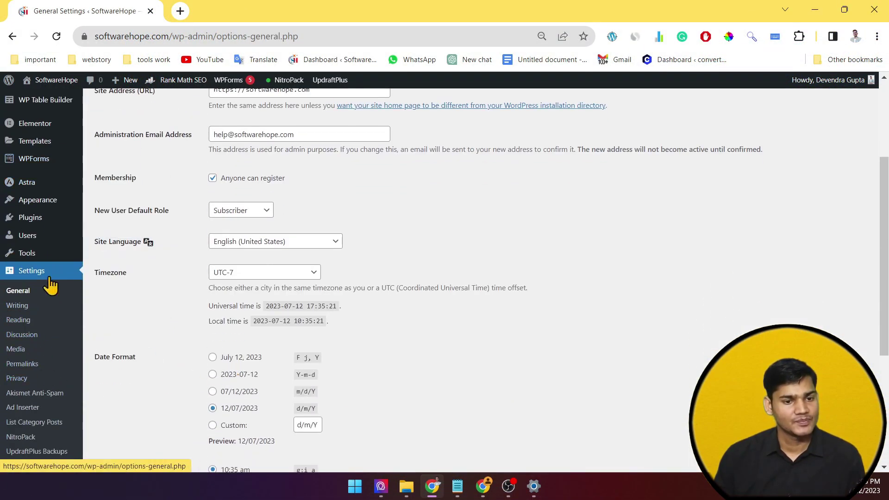
scroll(245, 329, "up", 4)
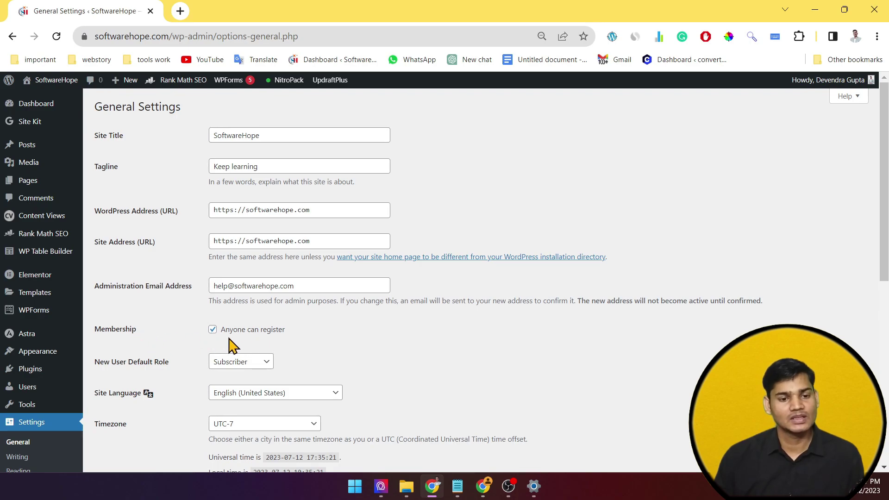
left_click(212, 330)
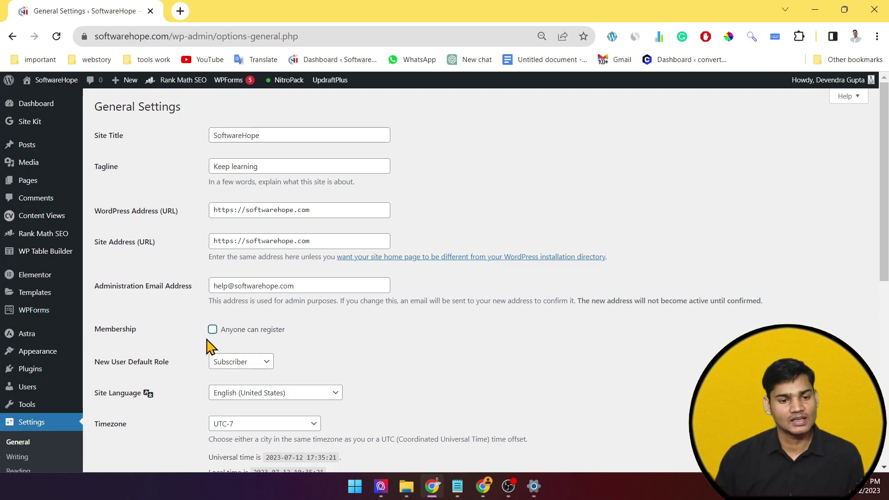
scroll(191, 272, "down", 3)
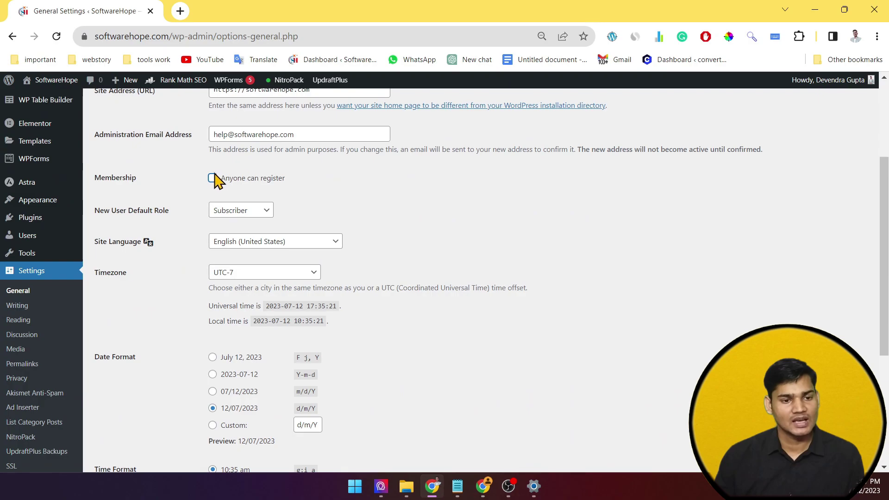
scroll(347, 233, "down", 4)
left_click(121, 402)
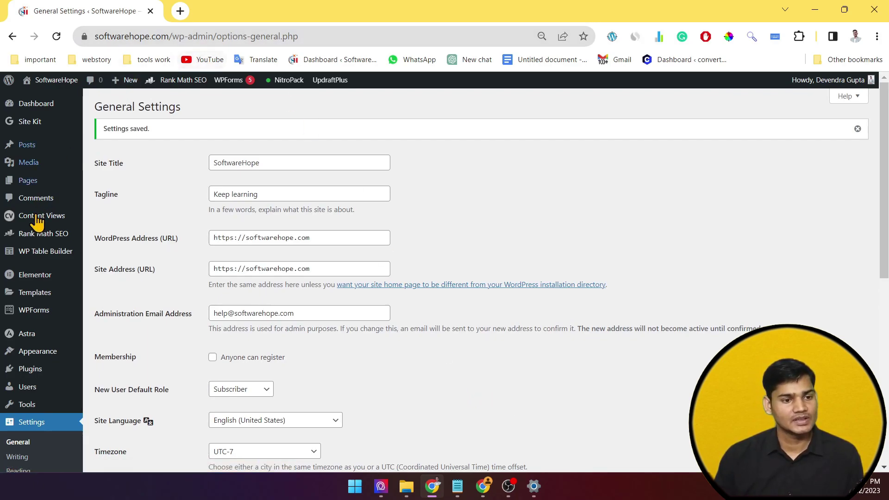
Go from the General settings to the list of all users.
scroll(28, 352, "down", 5)
scroll(36, 274, "up", 3)
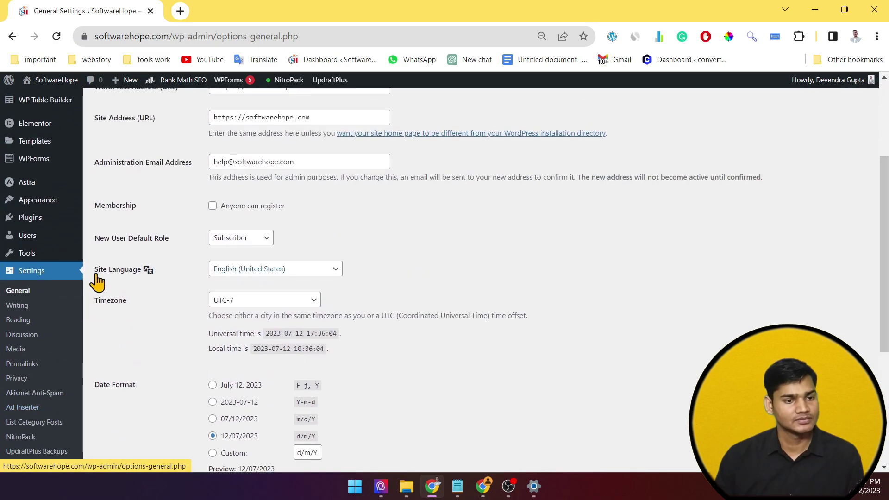
mouse_move(31, 256)
mouse_move(35, 237)
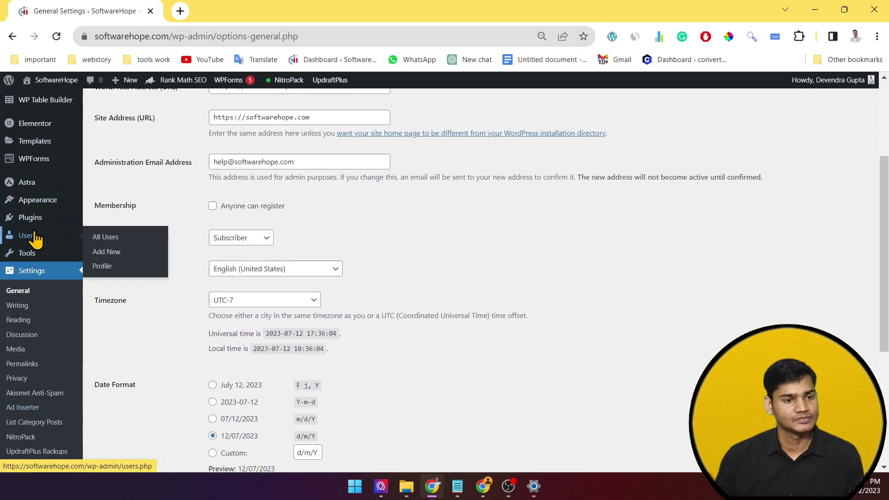
left_click(103, 237)
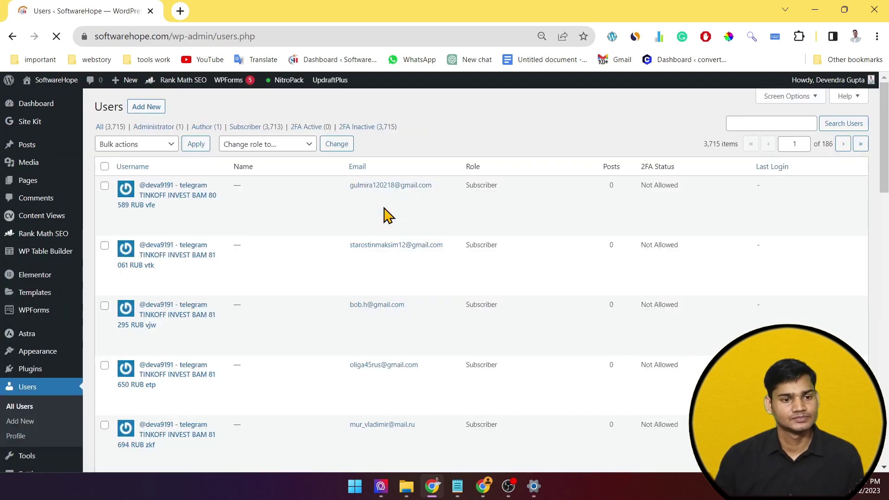
Examine the usernames, emails and roles of the accounts on the first page of the full user list.
scroll(362, 342, "down", 5)
scroll(361, 342, "down", 3)
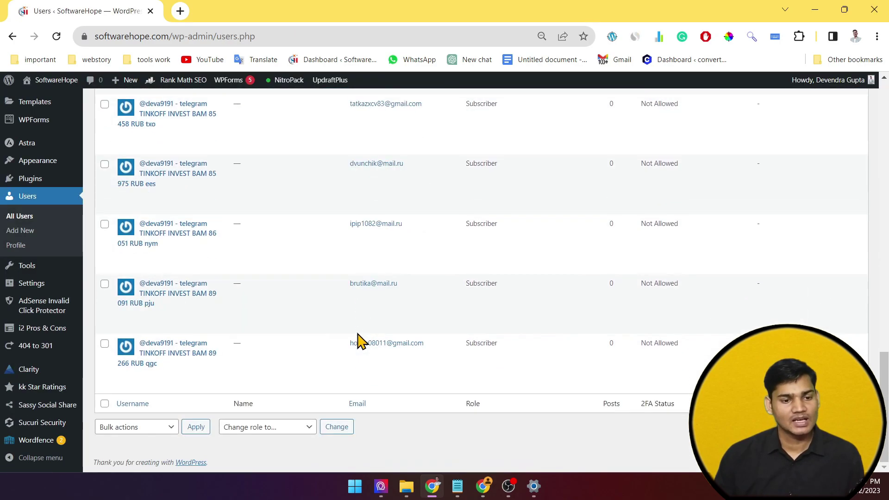
scroll(331, 377, "up", 15)
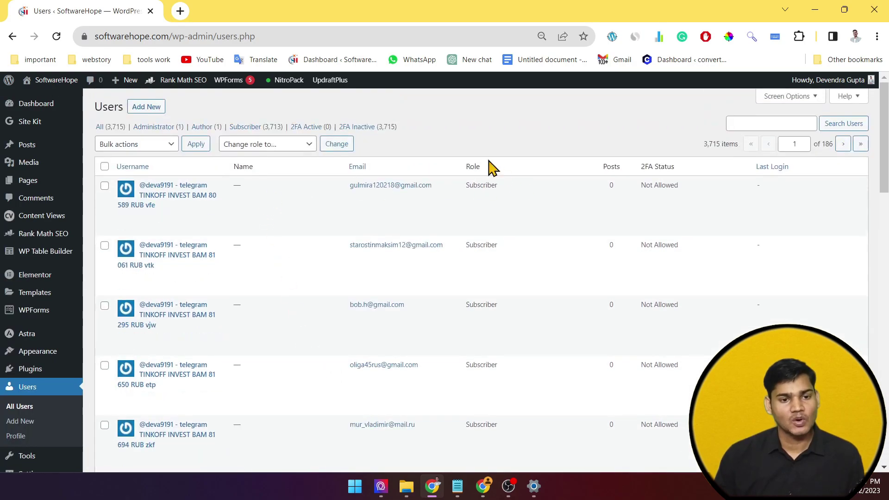
scroll(397, 421, "down", 15)
scroll(352, 417, "up", 8)
scroll(377, 402, "up", 5)
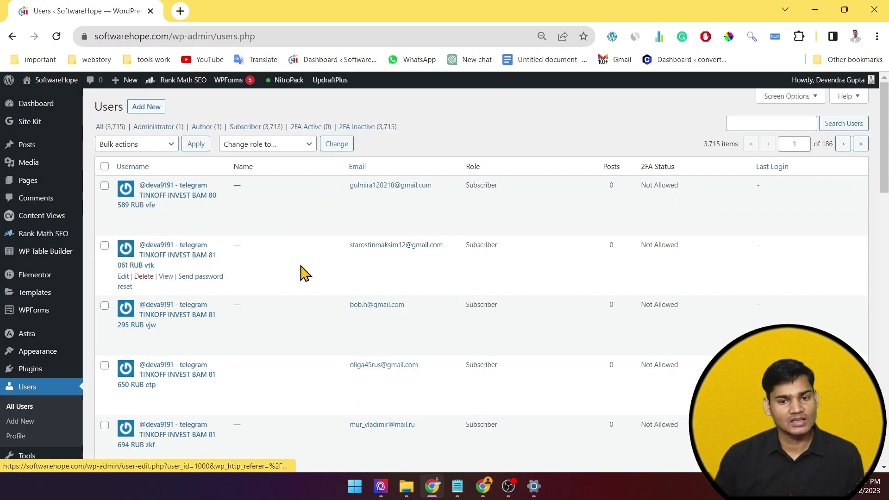
scroll(278, 357, "down", 10)
scroll(278, 357, "up", 5)
scroll(253, 384, "down", 8)
scroll(214, 345, "up", 10)
scroll(214, 345, "up", 5)
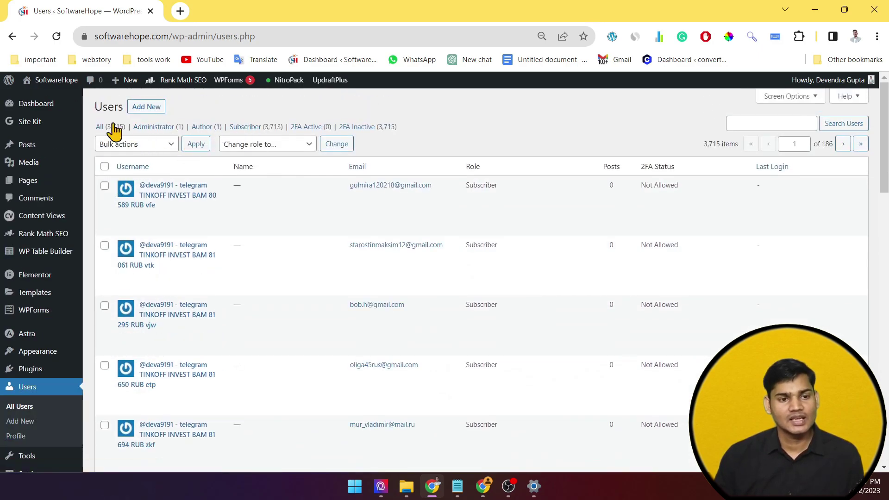
Filter the user list to show only accounts with the Subscriber role.
left_click(260, 132)
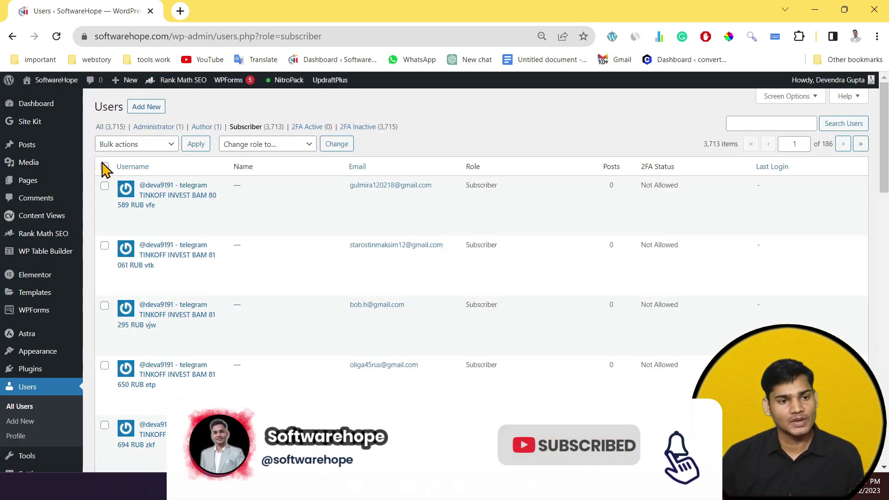
left_click(101, 127)
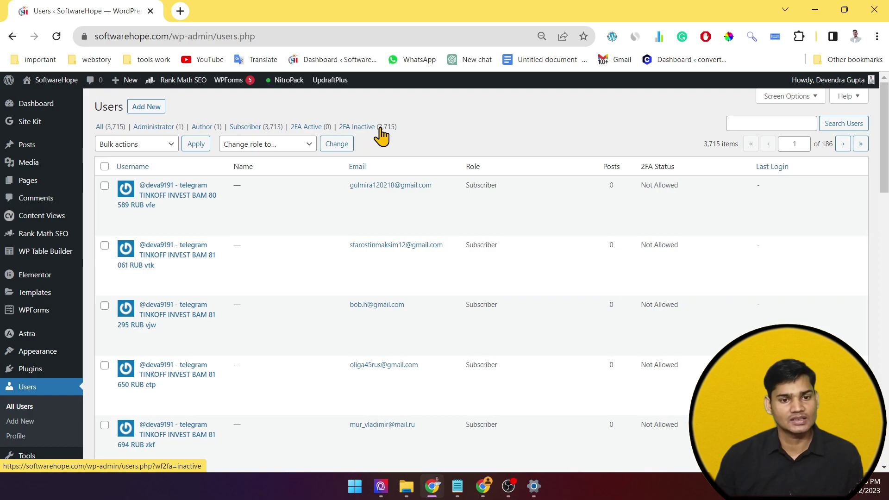
left_click(254, 127)
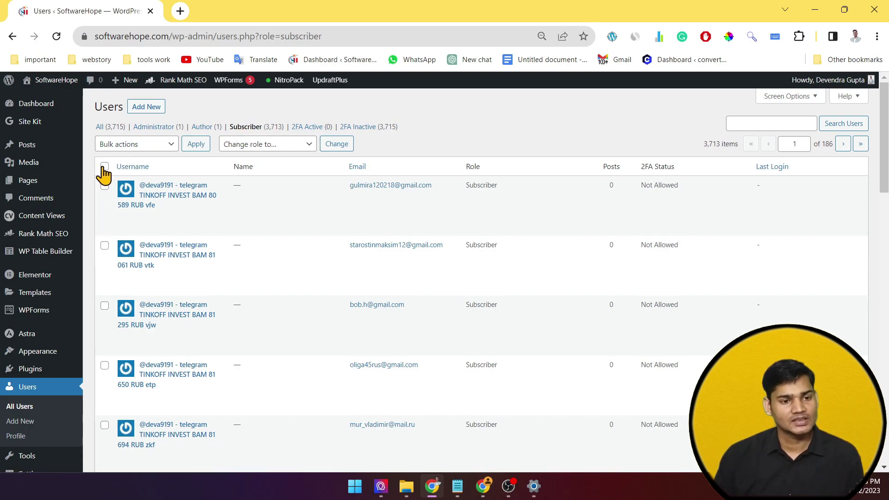
Select all subscribers on the first page, apply the Delete bulk action to them and confirm the deletion.
left_click(135, 146)
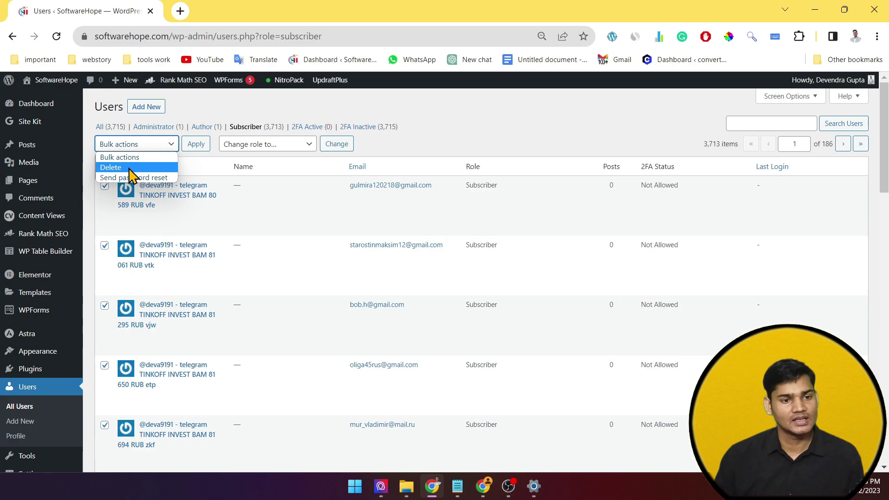
left_click(131, 171)
scroll(208, 312, "down", 20)
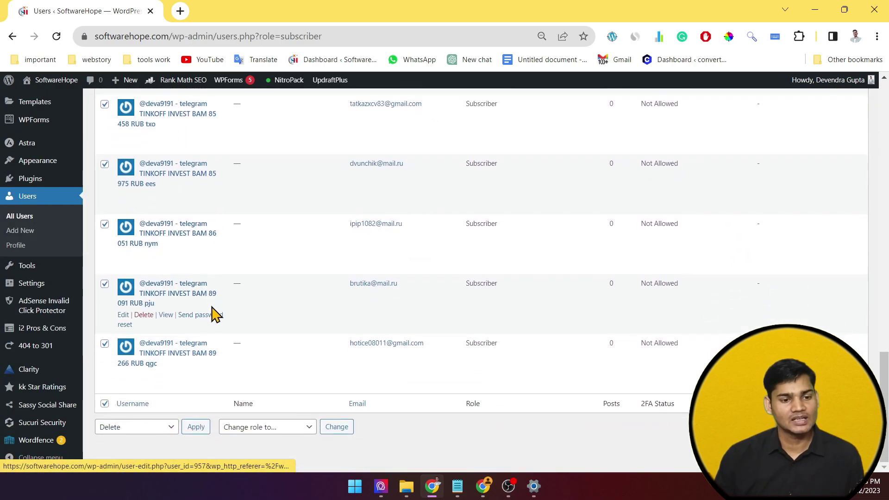
scroll(389, 324, "up", 20)
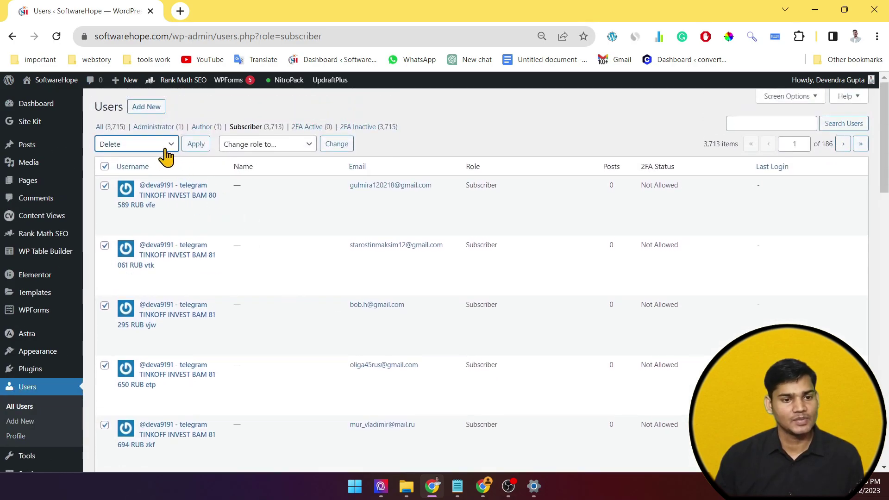
left_click(198, 145)
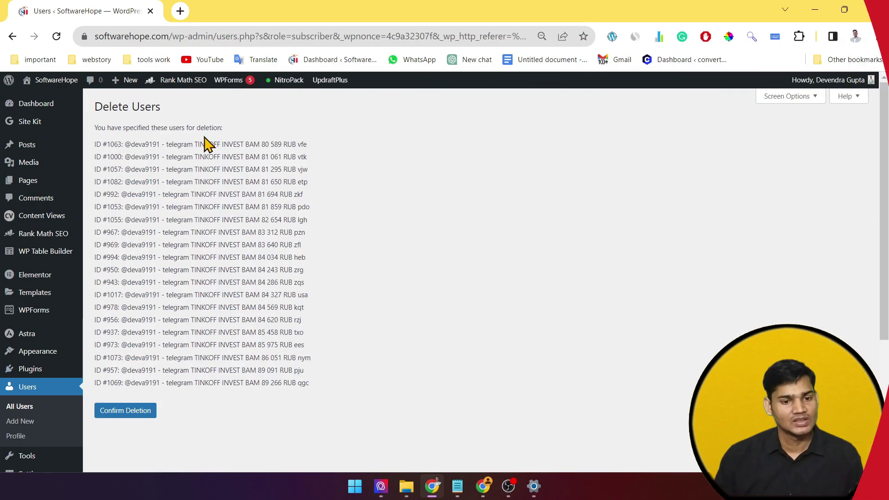
left_click_drag(131, 145, 190, 361)
left_click(568, 370)
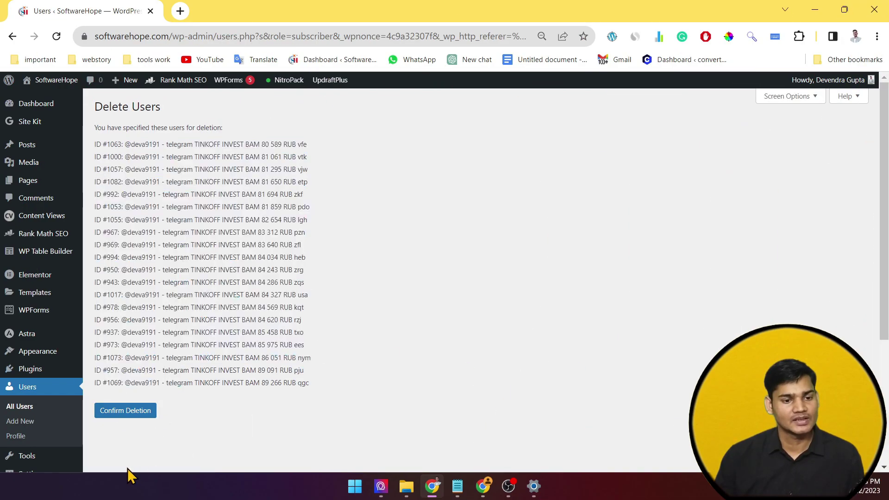
left_click(121, 414)
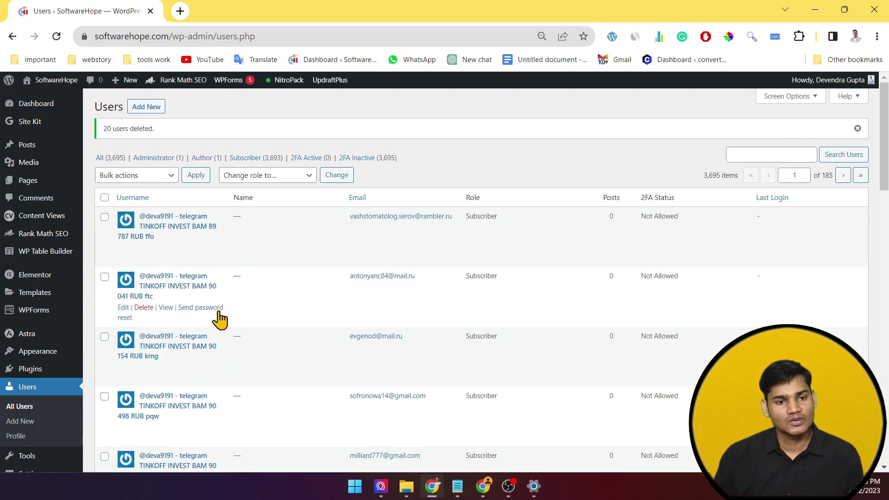
Check the remaining accounts on the first page of the user list and the deletion notice above them.
scroll(198, 383, "down", 5)
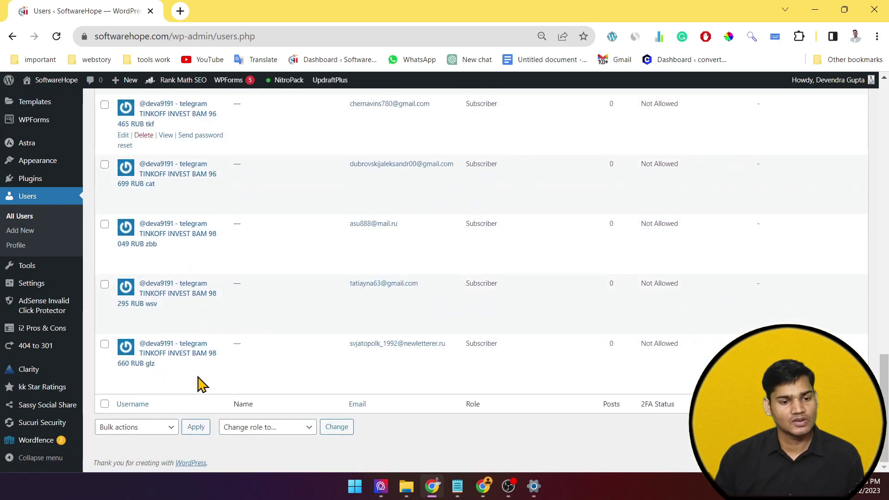
scroll(258, 407, "up", 10)
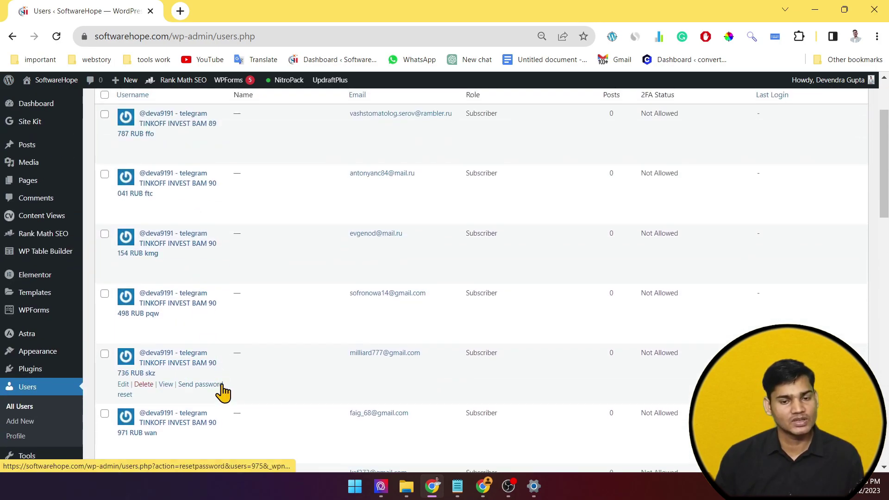
scroll(280, 379, "up", 3)
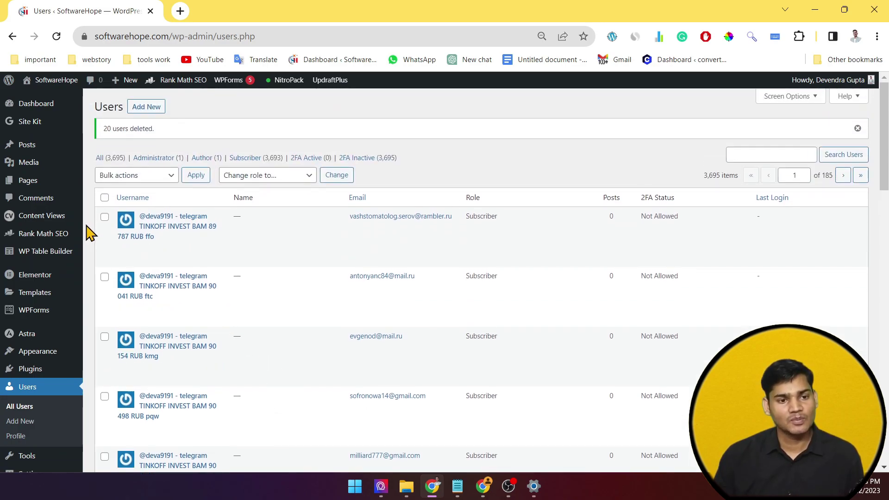
left_click_drag(102, 141, 255, 144)
left_click(491, 171)
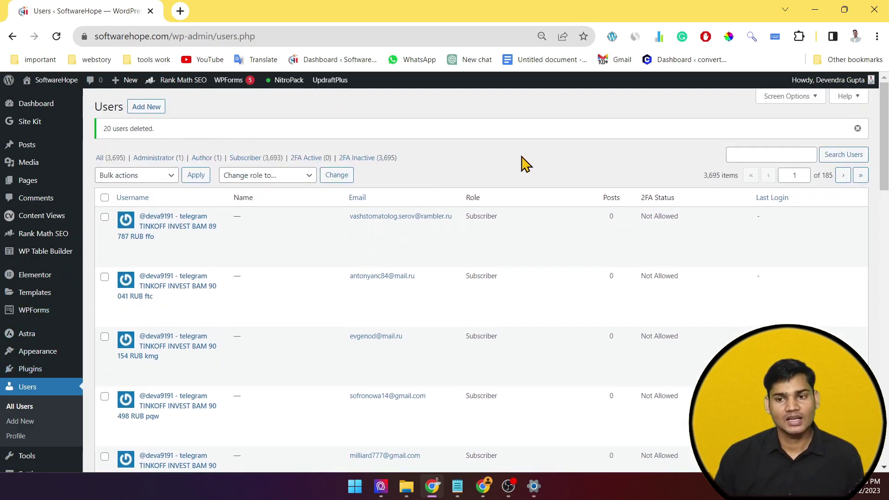
Try to set the user list's number of items per page to 3695 in the screen options.
left_click(810, 97)
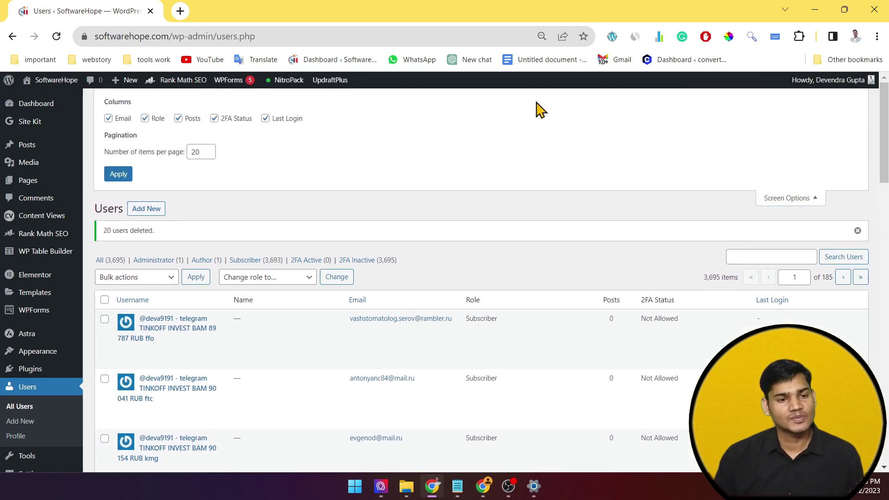
double_click(200, 155)
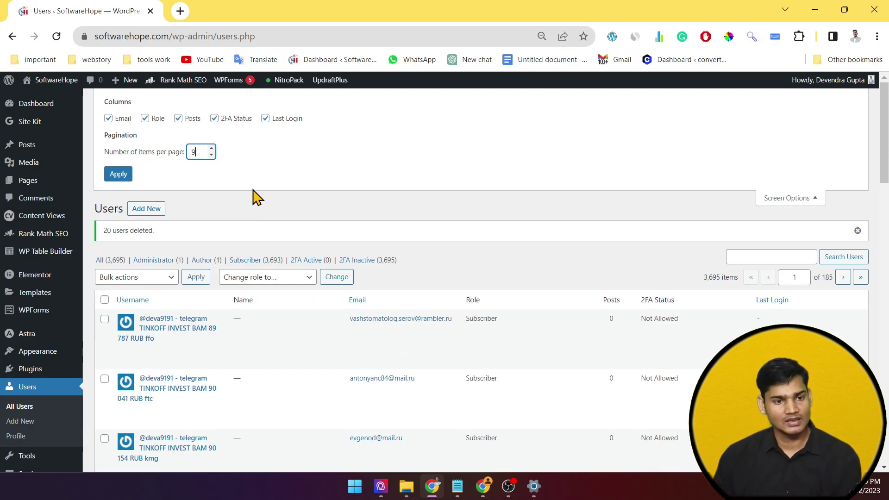
double_click(198, 153)
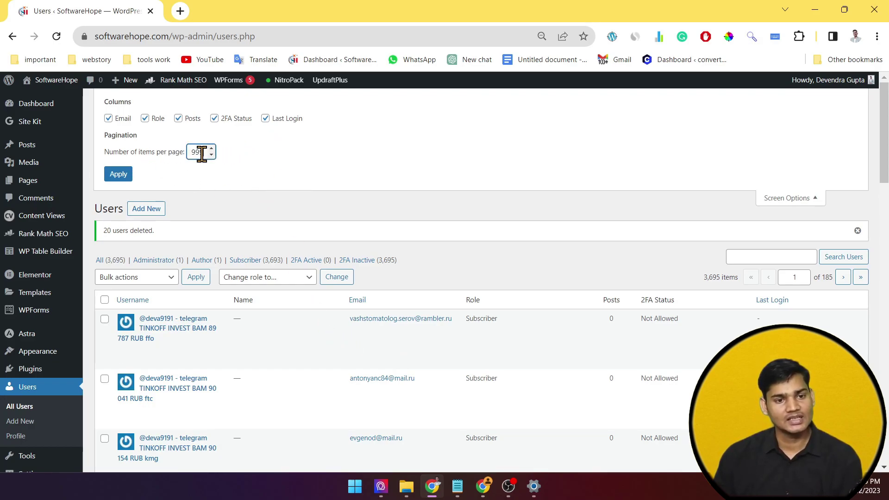
left_click(324, 182)
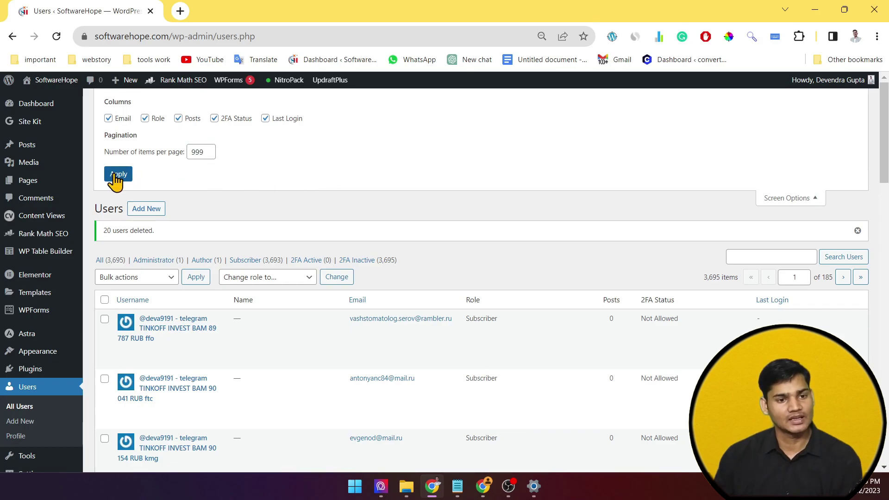
double_click(206, 157)
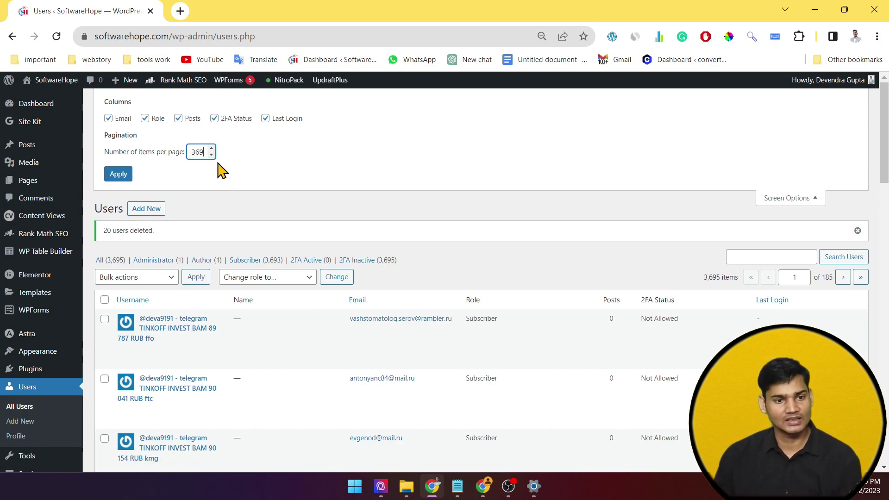
left_click(119, 177)
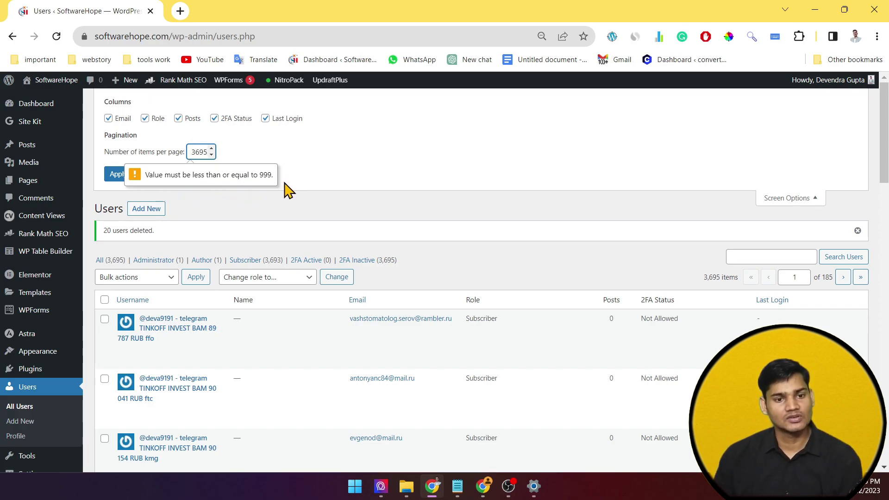
Set the user list to 999 items per page and filter it to accounts with the Subscriber role.
double_click(206, 152)
type("999")
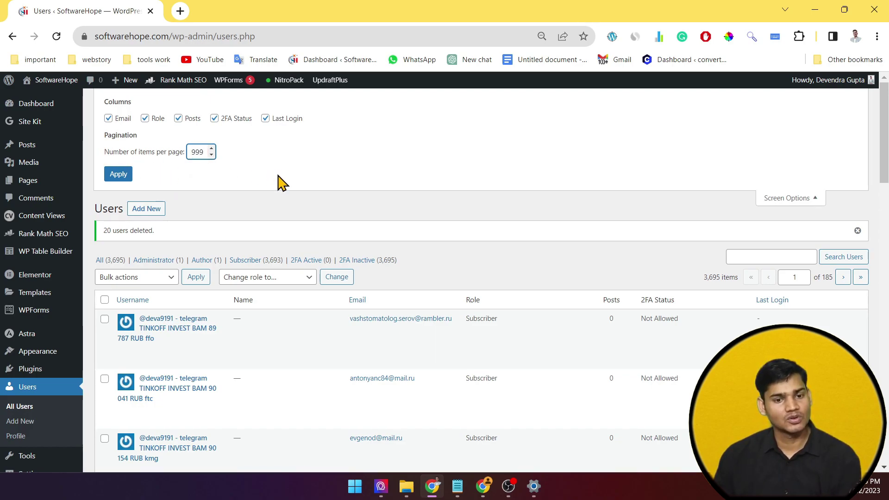
left_click(282, 183)
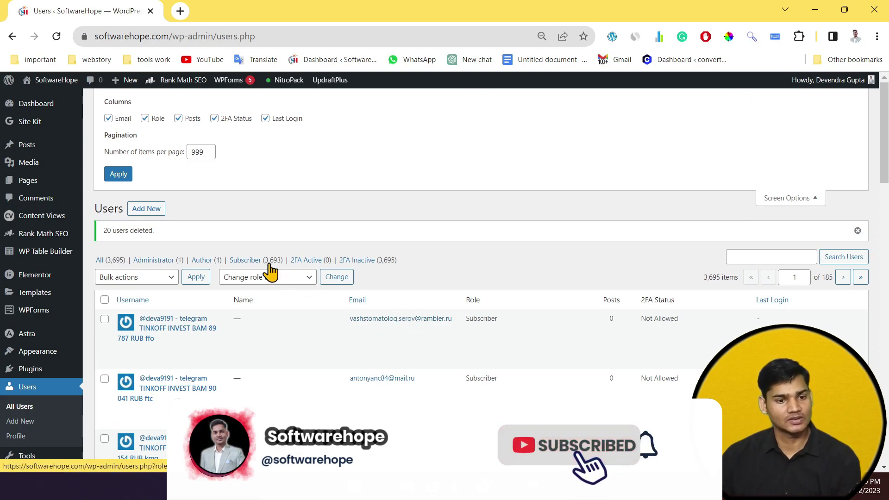
left_click(118, 175)
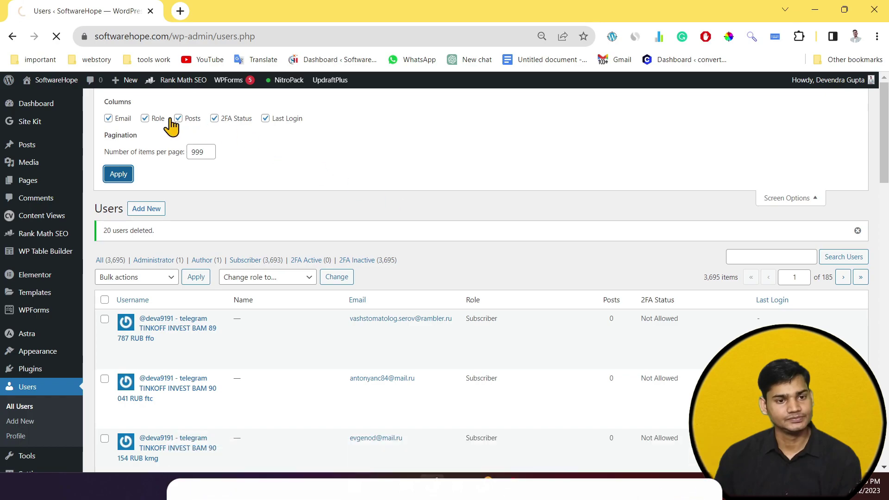
left_click(280, 126)
mouse_move(884, 100)
left_mouse_down()
mouse_move(875, 250)
mouse_move(885, 463)
mouse_move(876, 322)
mouse_move(882, 95)
left_mouse_up()
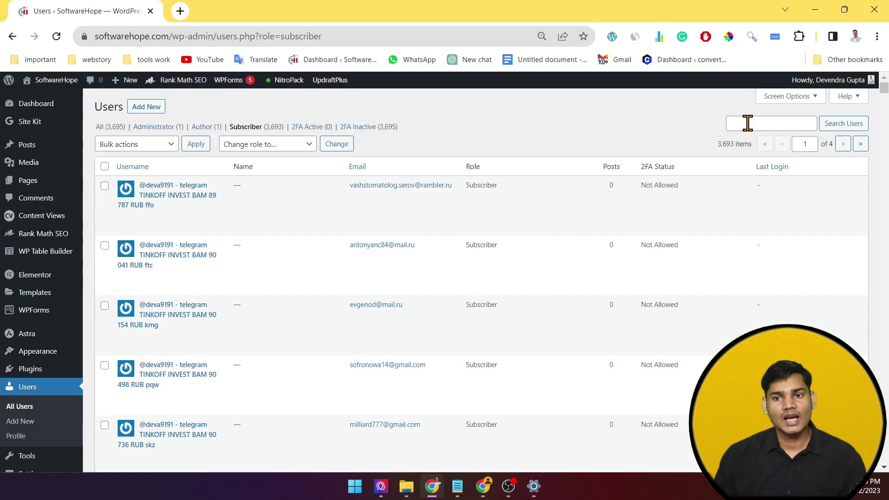
Set the subscriber list's number of items per page to 200 and apply the setting.
left_click(798, 97)
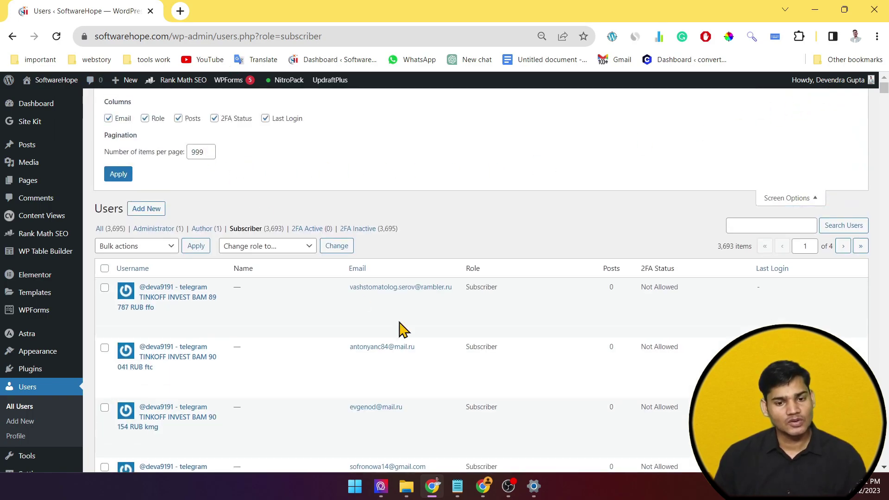
scroll(423, 337, "down", 6)
scroll(399, 271, "down", 5)
scroll(399, 270, "up", 10)
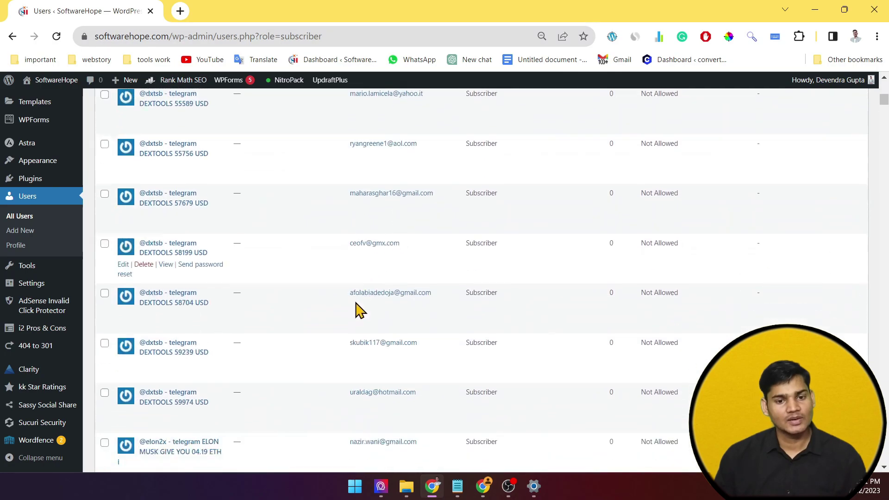
scroll(395, 218, "up", 3)
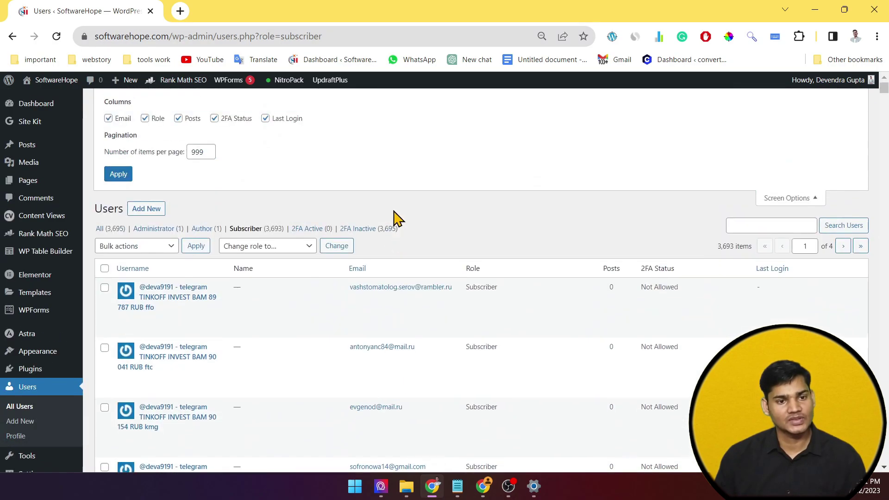
double_click(203, 152)
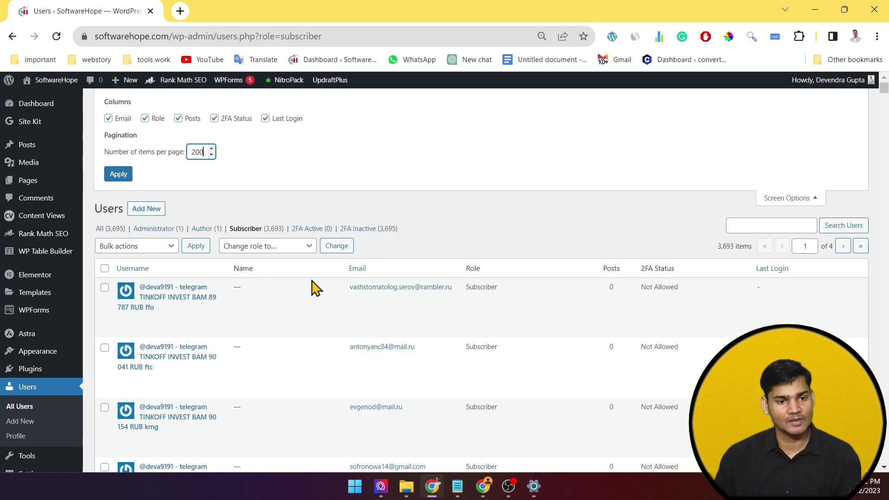
scroll(383, 334, "down", 20)
scroll(387, 341, "down", 10)
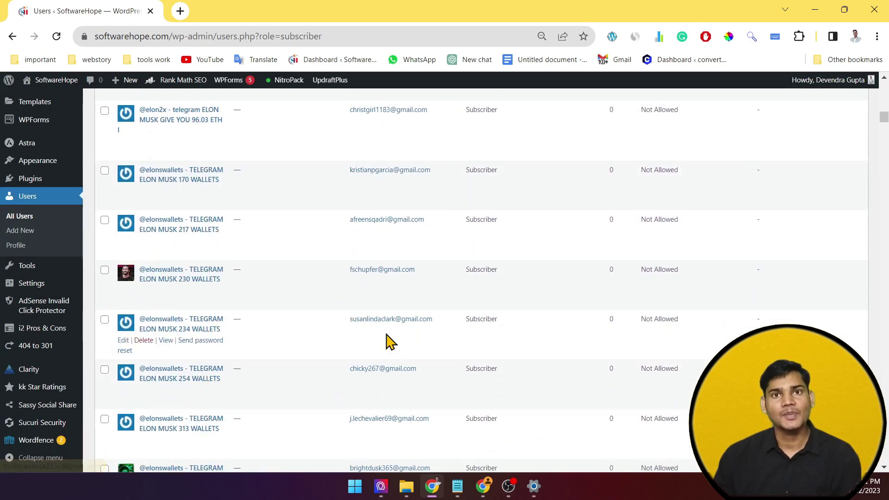
scroll(387, 341, "down", 2)
scroll(389, 343, "up", 1)
scroll(386, 341, "up", 20)
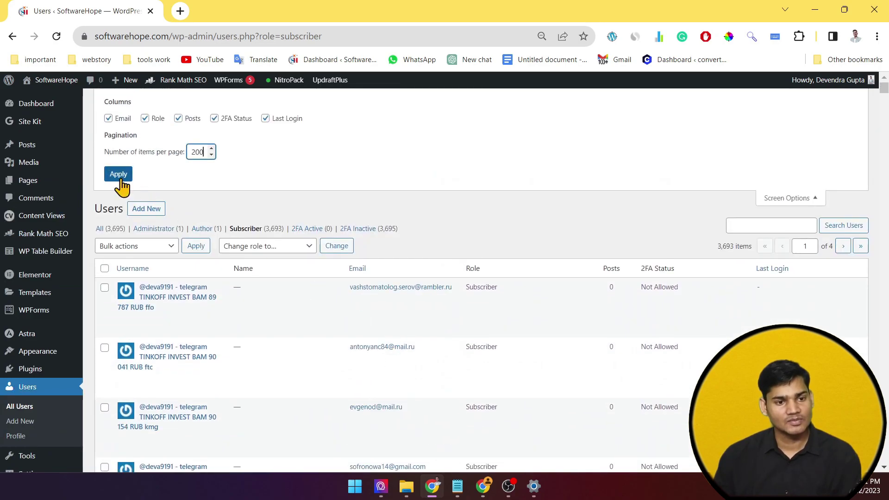
left_click(120, 175)
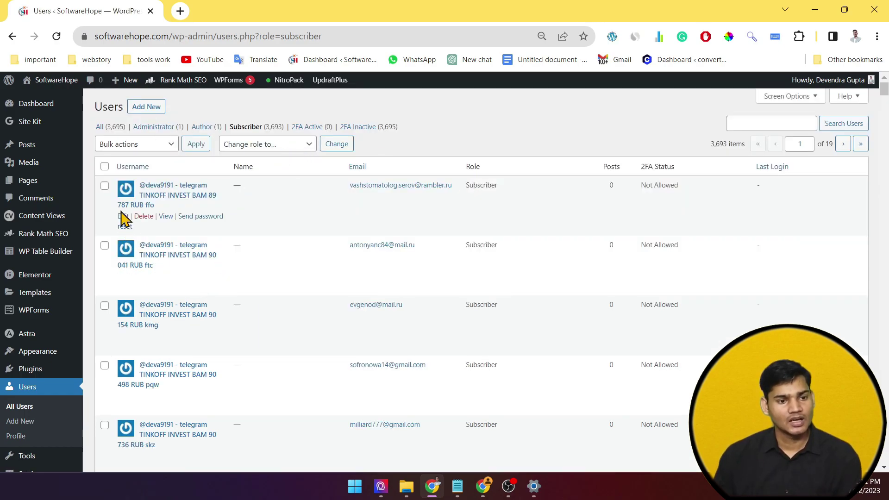
Select all subscribers on the first page and review the selected usernames through to the end of the page.
left_click(105, 166)
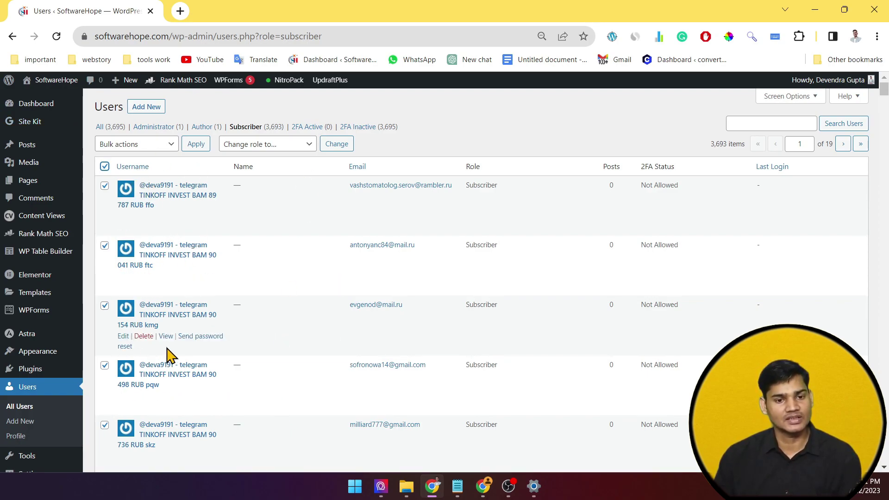
scroll(403, 280, "down", 3)
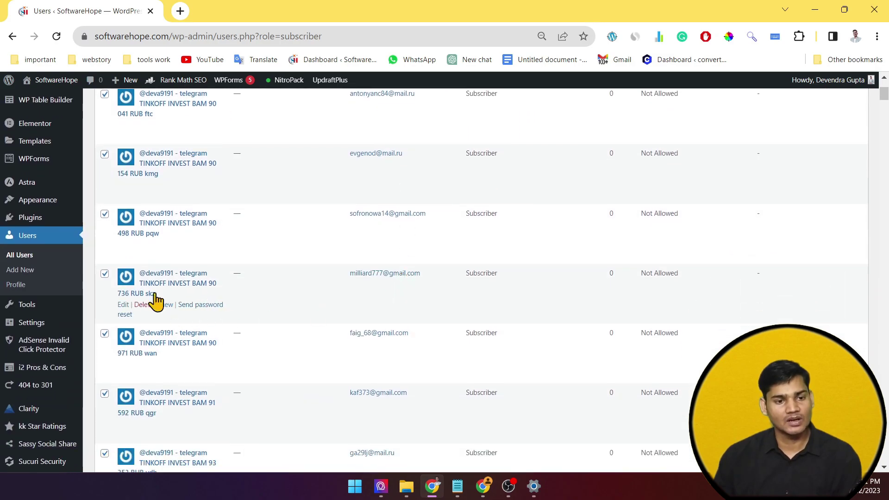
scroll(361, 327, "down", 3)
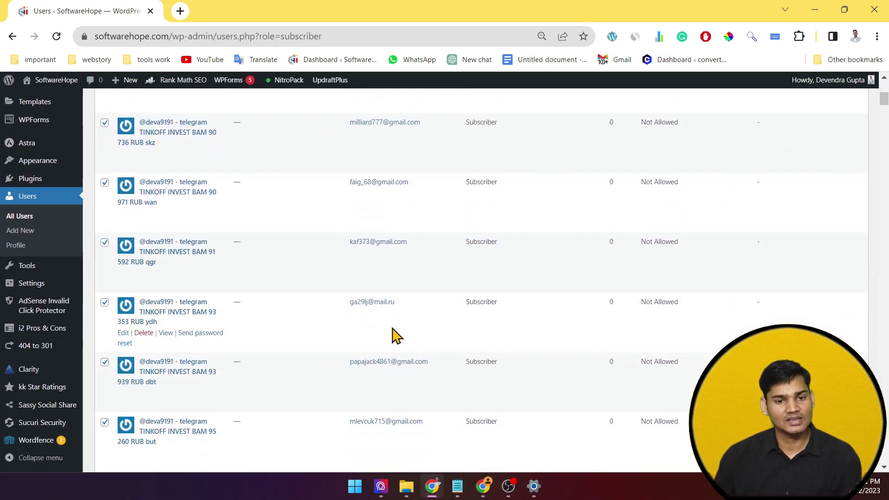
scroll(470, 354, "down", 3)
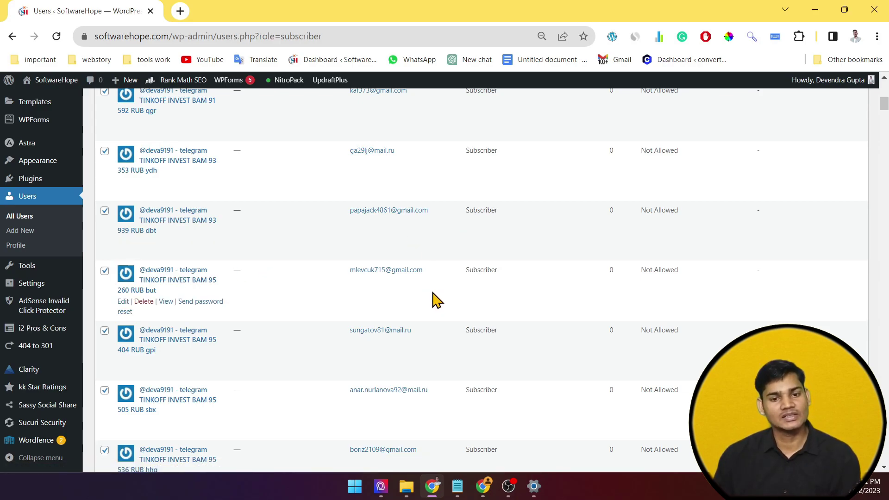
scroll(419, 323, "down", 10)
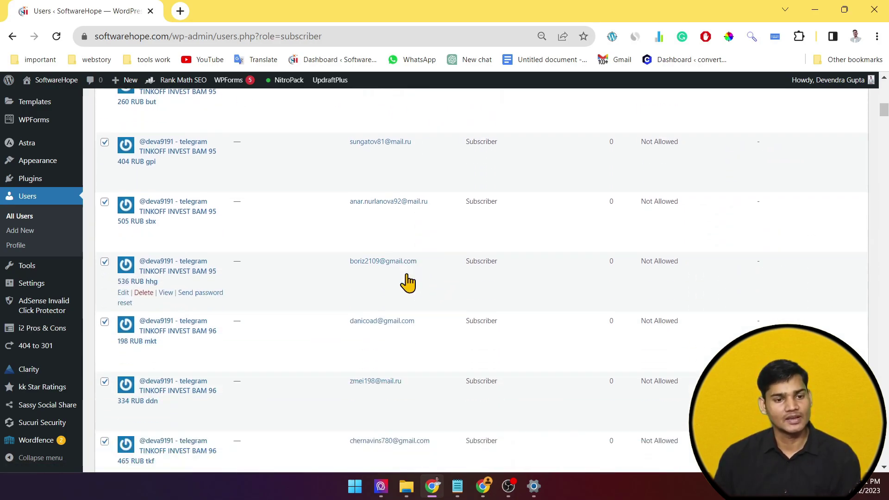
scroll(223, 227, "down", 10)
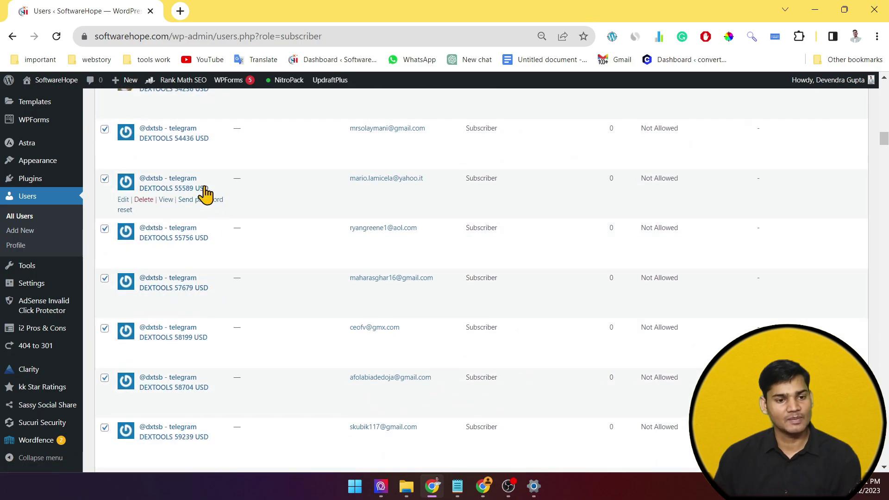
scroll(346, 257, "down", 6)
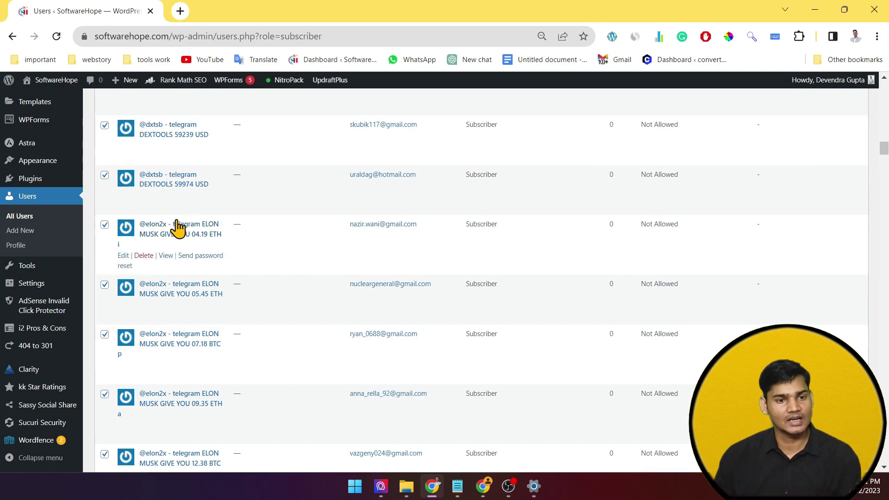
scroll(217, 265, "down", 3)
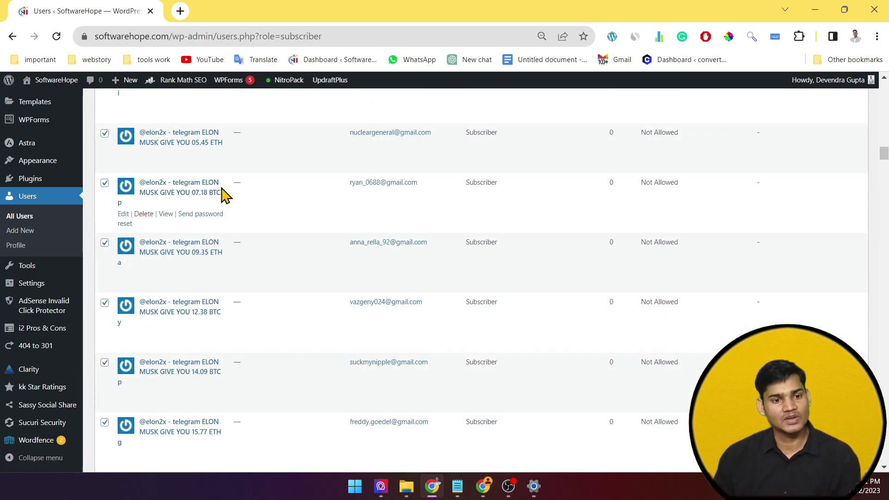
scroll(205, 296, "down", 10)
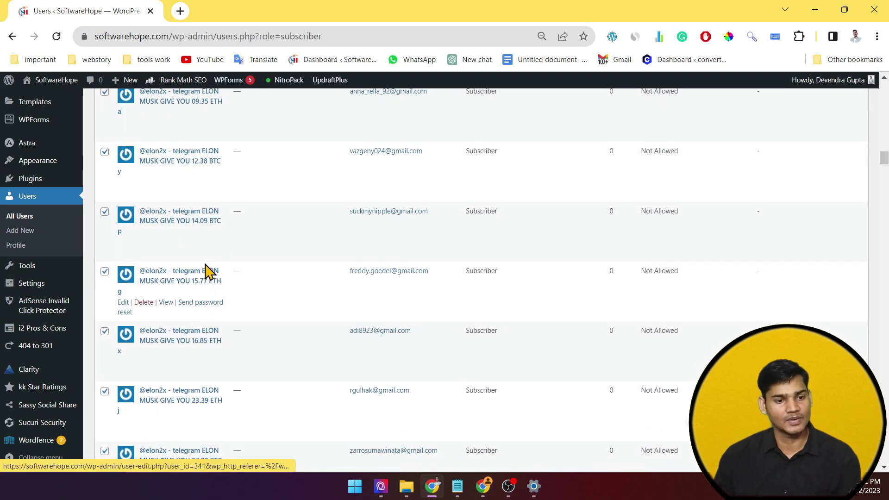
scroll(206, 271, "down", 15)
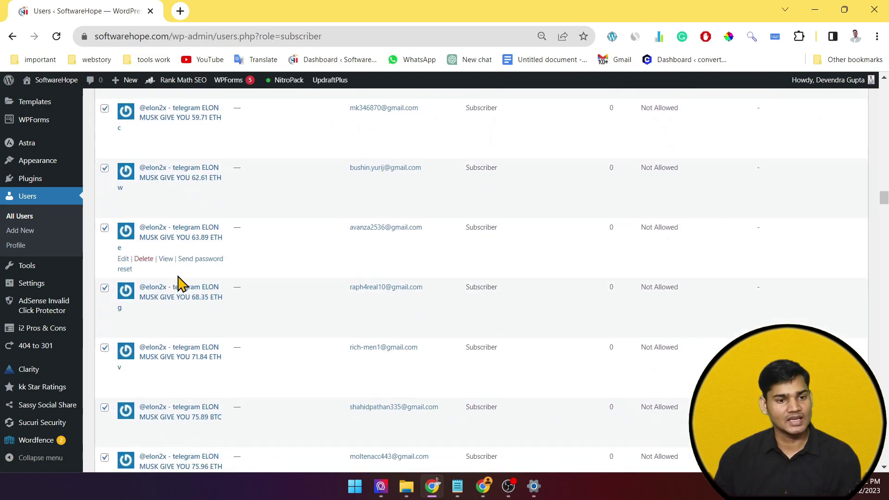
scroll(194, 273, "down", 15)
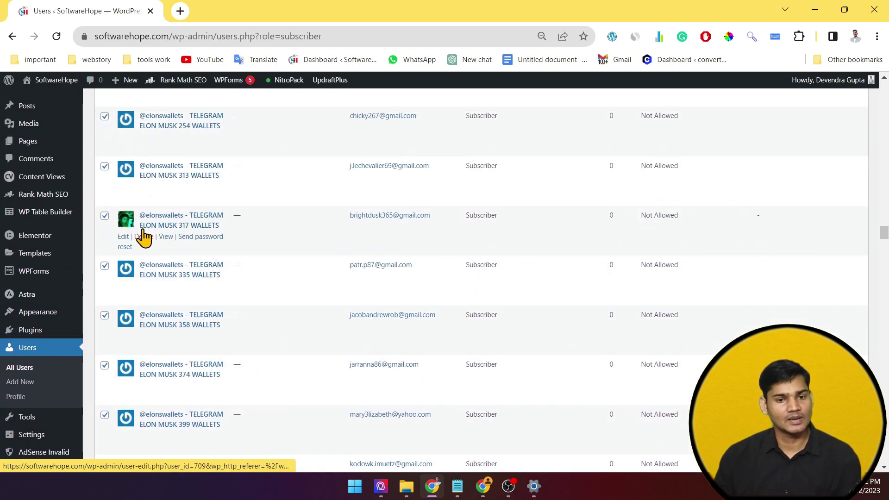
scroll(206, 324, "down", 4)
scroll(208, 341, "down", 10)
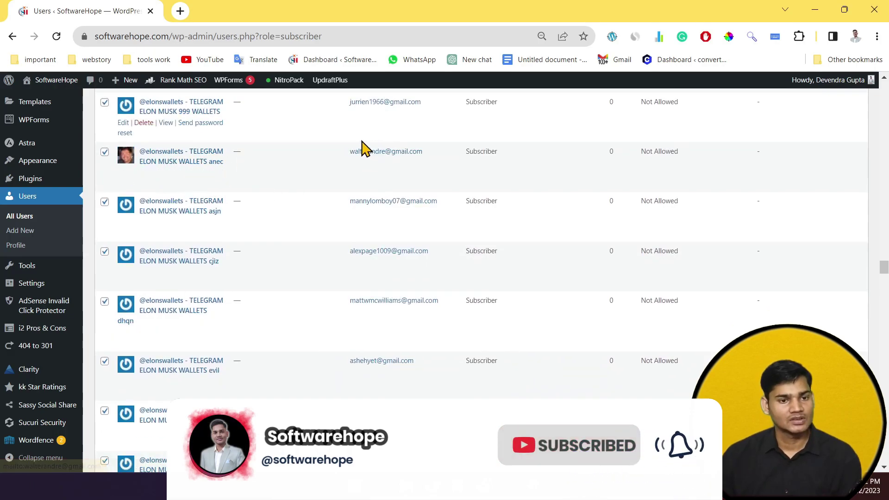
scroll(229, 332, "down", 15)
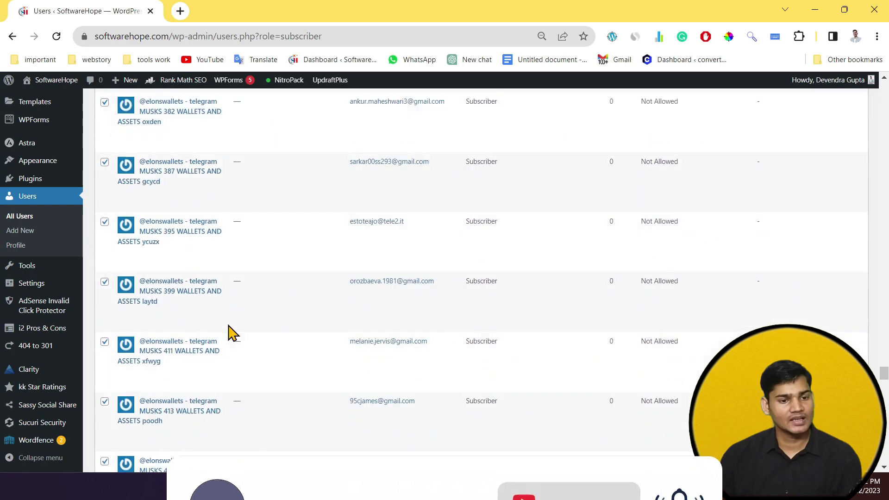
scroll(229, 333, "down", 10)
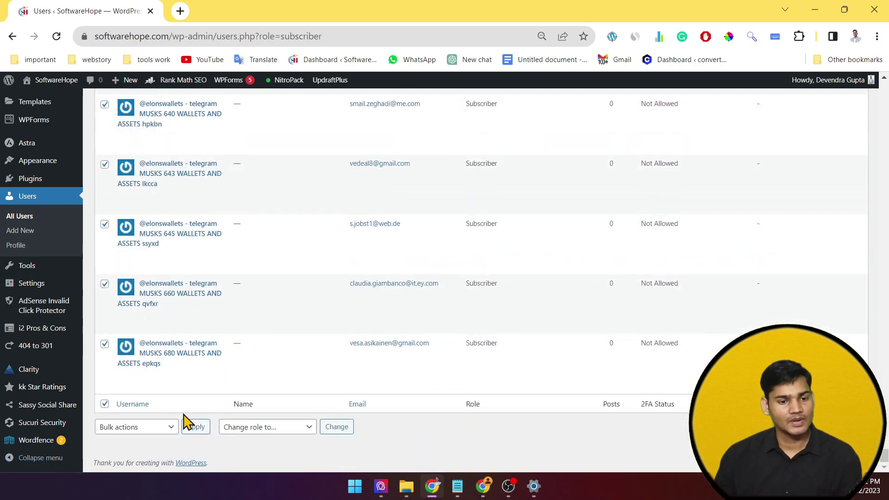
scroll(187, 426, "up", 10)
scroll(192, 417, "up", 20)
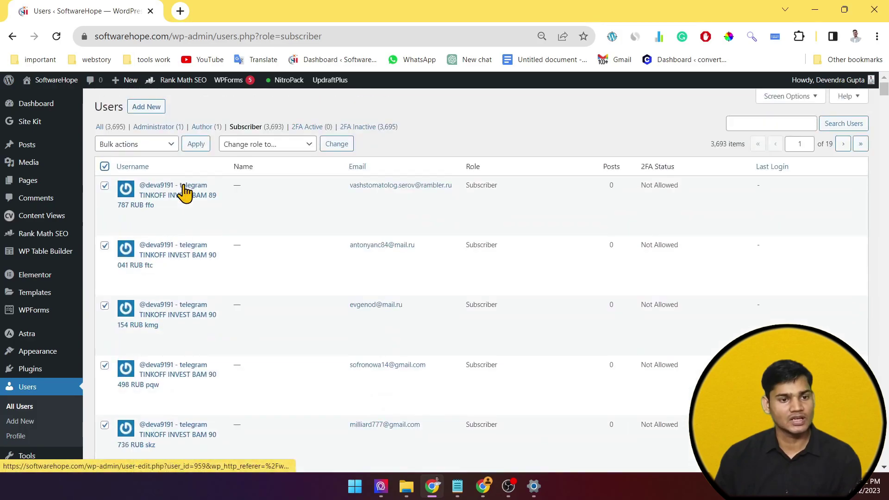
Apply the Delete bulk action to the selected subscribers and confirm their deletion.
left_click(145, 144)
left_click(136, 166)
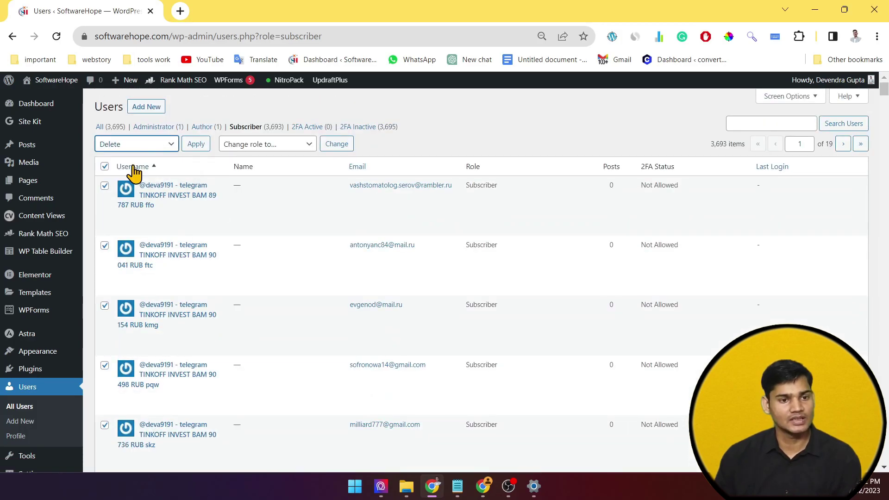
left_click(198, 145)
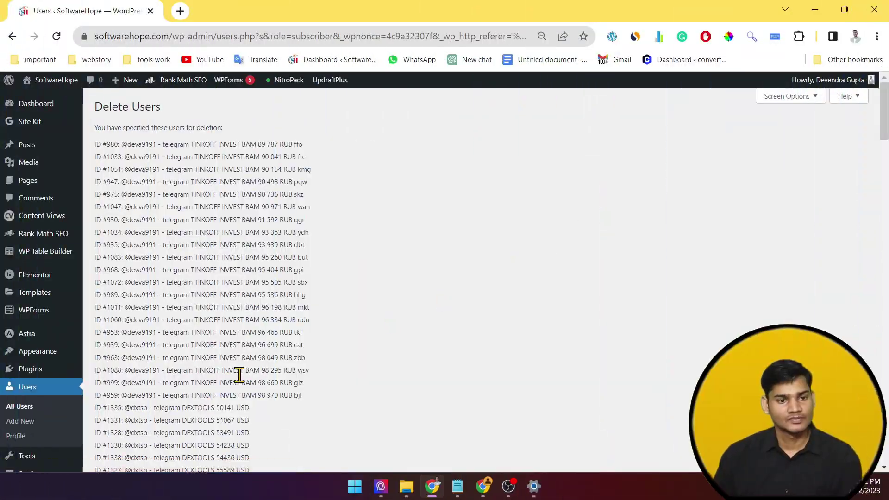
scroll(239, 374, "down", 20)
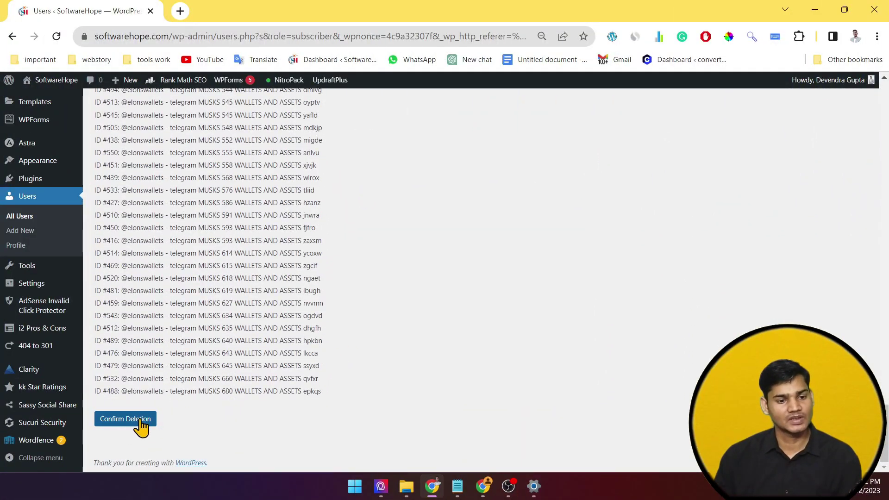
left_click(147, 420)
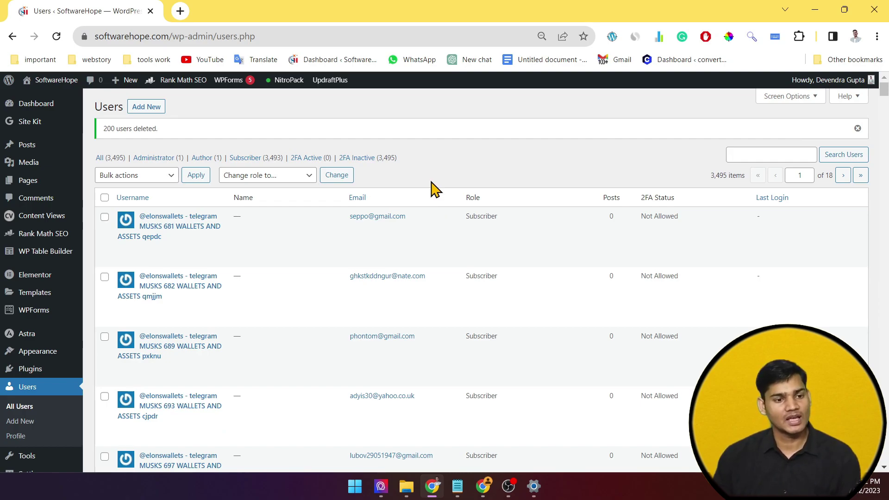
scroll(26, 440, "down", 3)
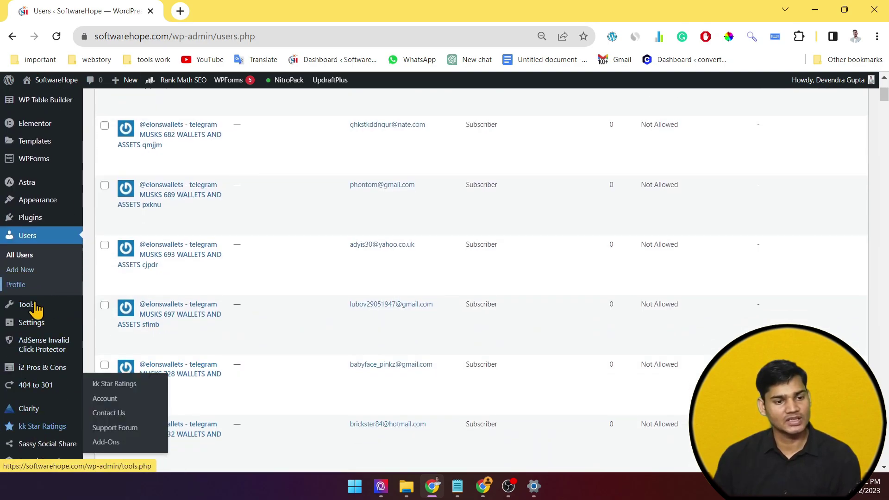